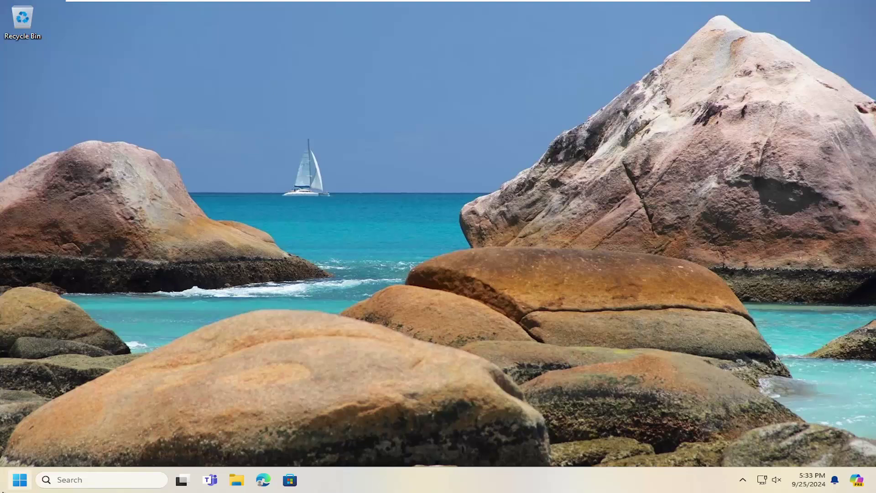
Bring up the Start menu to search for the Settings app.
{"action": "left_click", "coordinate": [16, 483]}
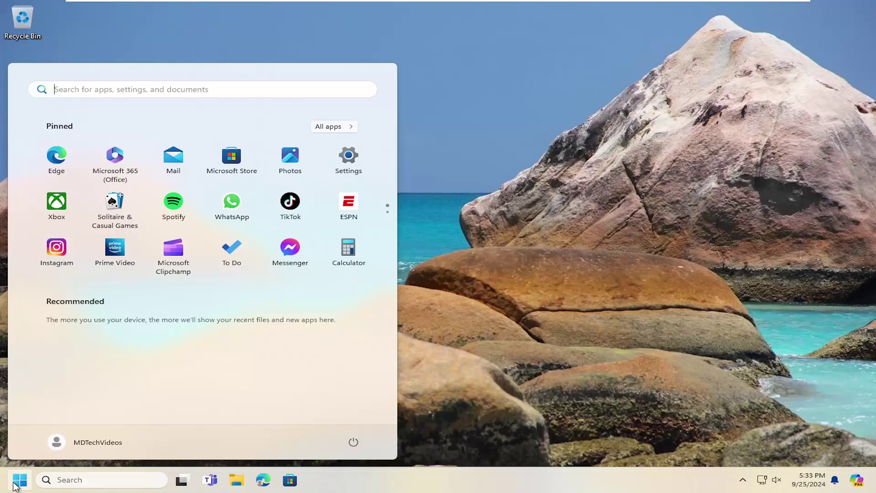
{"action": "type", "text": "settings"}
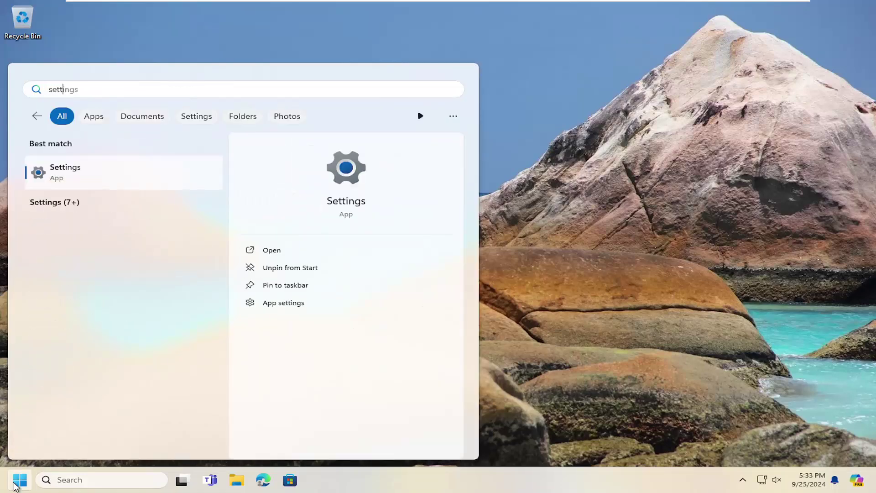
{"action": "type", "text": "ings"}
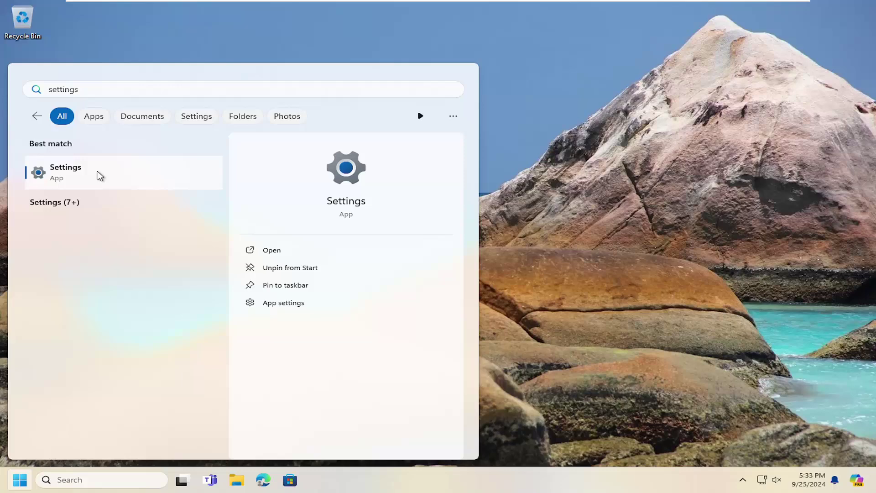
In Settings > Apps > Installed apps, search 'office' and show options for Office Professional 2021.
{"action": "left_click", "coordinate": [100, 176]}
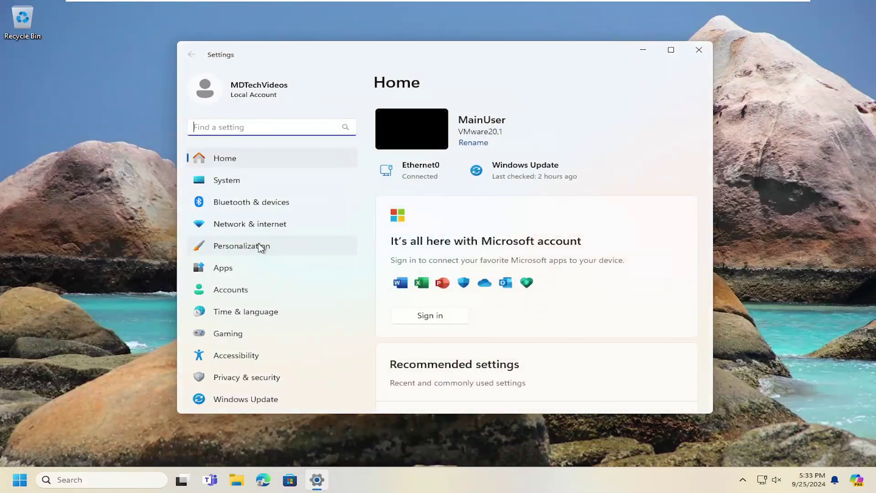
{"action": "left_click", "coordinate": [228, 271]}
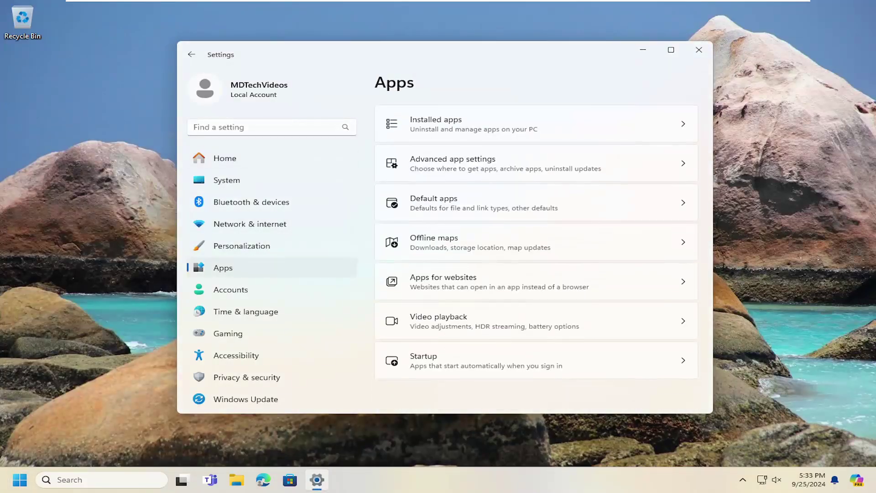
{"action": "left_click", "coordinate": [433, 123]}
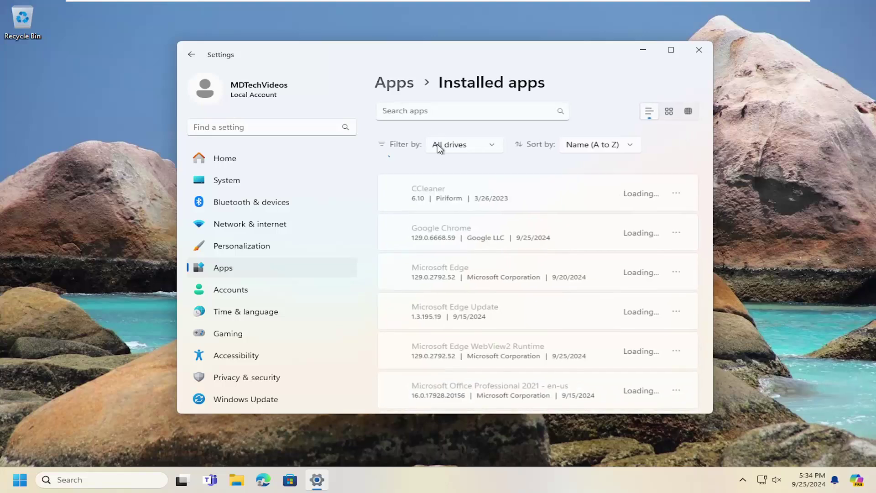
{"action": "left_click", "coordinate": [436, 110]}
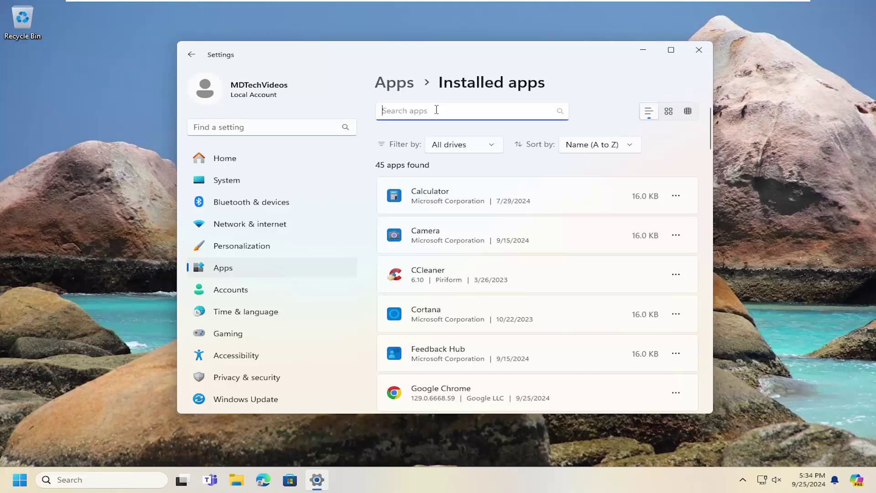
{"action": "type", "text": "office"}
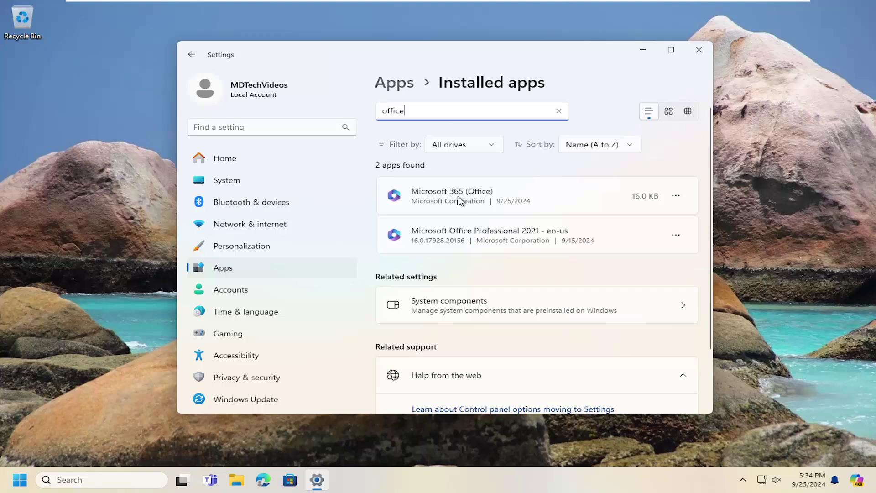
{"action": "left_click", "coordinate": [676, 235]}
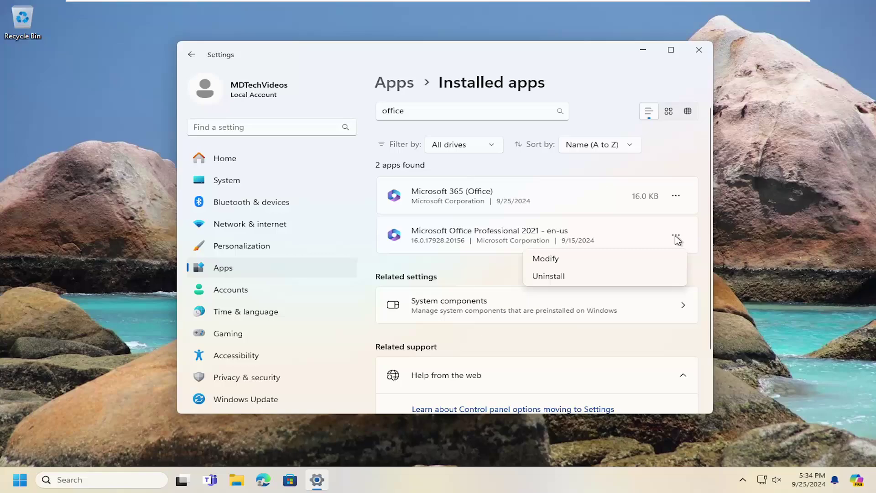
Choose Modify for Office and allow Office Click-to-Run to make changes.
{"action": "left_click", "coordinate": [546, 259]}
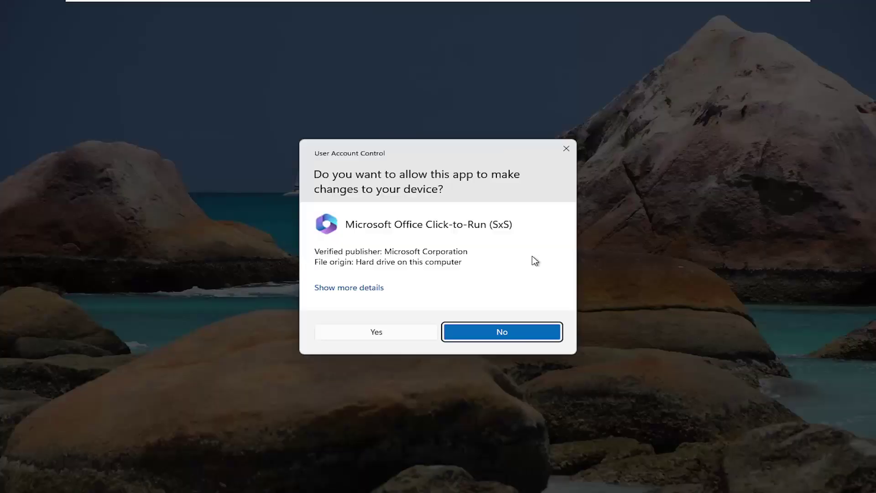
{"action": "left_click", "coordinate": [375, 335]}
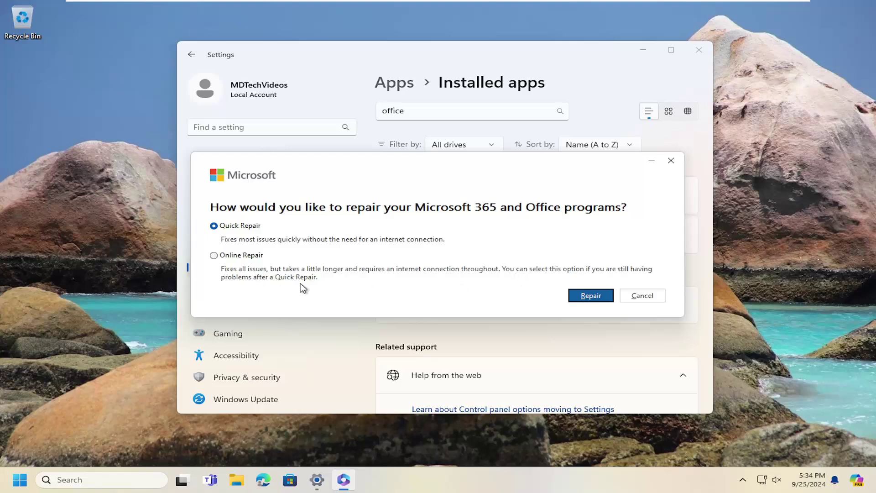
Confirm Quick Repair as the repair type and start it.
{"action": "left_click", "coordinate": [591, 296]}
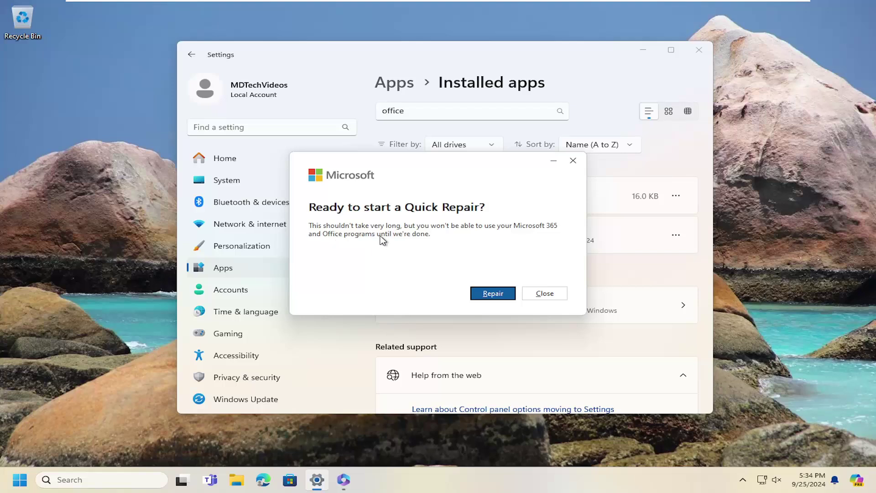
{"action": "left_click", "coordinate": [494, 294]}
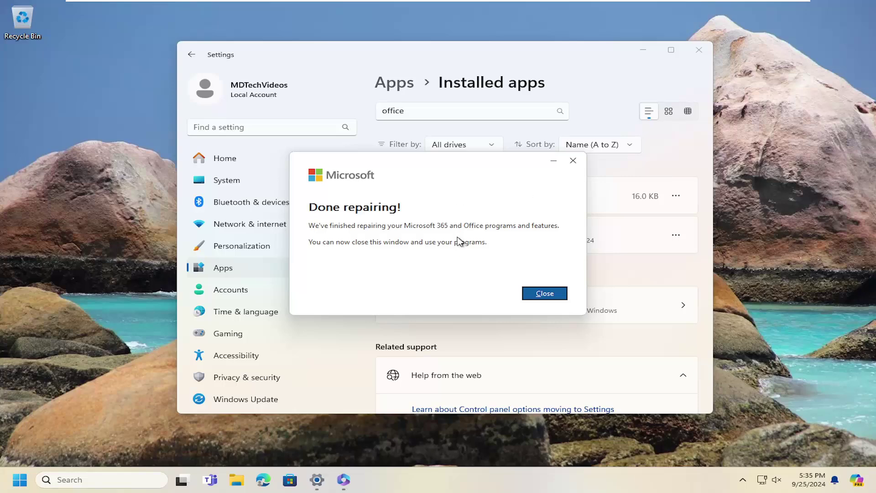
Close the repair window and Settings, then bring up the Start power-user menu to restart.
{"action": "left_click", "coordinate": [534, 293]}
{"action": "left_click", "coordinate": [706, 52]}
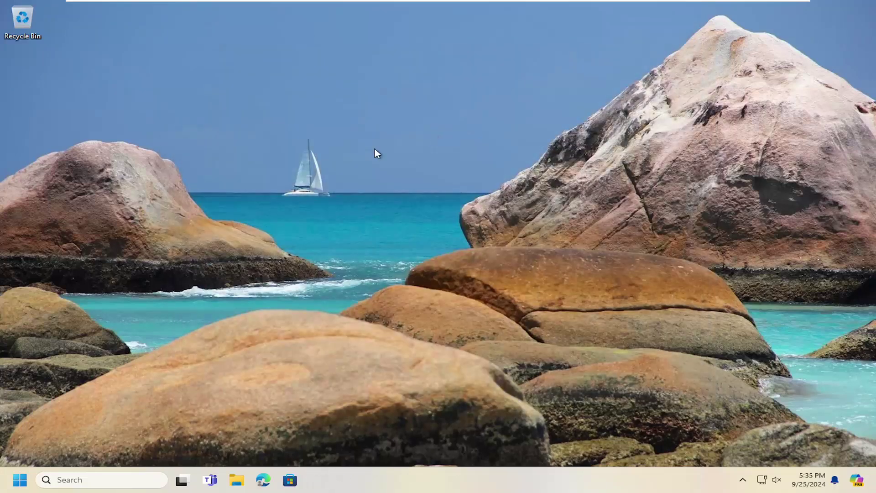
{"action": "right_click", "coordinate": [19, 480]}
{"action": "mouse_move", "coordinate": [67, 432]}
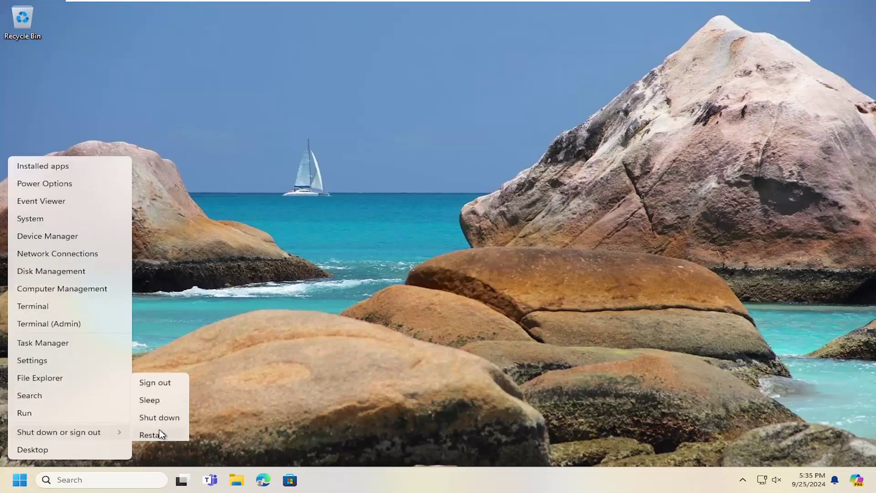